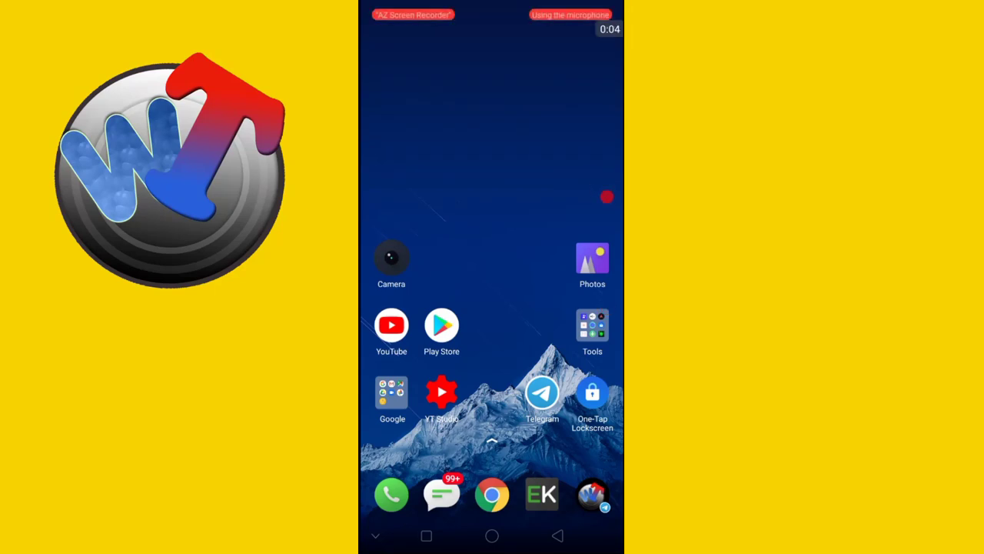
# Open Amazon's Spin and Win offer from the navigation menu
pyautogui.click(381, 41)
pyautogui.scroll(-3, 469, 307)
pyautogui.click(602, 346)
pyautogui.click(380, 41)
pyautogui.click(488, 397)
pyautogui.click(606, 309)
# In Telegram, inspect the spin-wheel and quiz question screenshots full-screen, zooming on the wheel
pyautogui.click(426, 535)
pyautogui.click(372, 269)
pyautogui.scroll(-3, 492, 308)
pyautogui.scroll(3, 492, 307)
pyautogui.click(417, 319)
pyautogui.doubleClick(513, 329)
pyautogui.doubleClick(492, 339)
pyautogui.moveTo(569, 323); pyautogui.dragTo(400, 323)
pyautogui.moveTo(400, 323); pyautogui.dragTo(569, 322)
pyautogui.press('Escape')
# View the proof photos, including the Amazon Pay Well done and prize-winner screenshots
pyautogui.scroll(-10, 492, 288)
pyautogui.scroll(-5, 492, 288)
pyautogui.click(428, 384)
pyautogui.moveTo(569, 307); pyautogui.dragTo(399, 307)
pyautogui.click(607, 265)
pyautogui.press('Escape')
pyautogui.scroll(1, 492, 288)
pyautogui.scroll(4, 492, 288)
pyautogui.scroll(5, 492, 288)
pyautogui.scroll(-2, 492, 288)
pyautogui.scroll(-1, 492, 288)
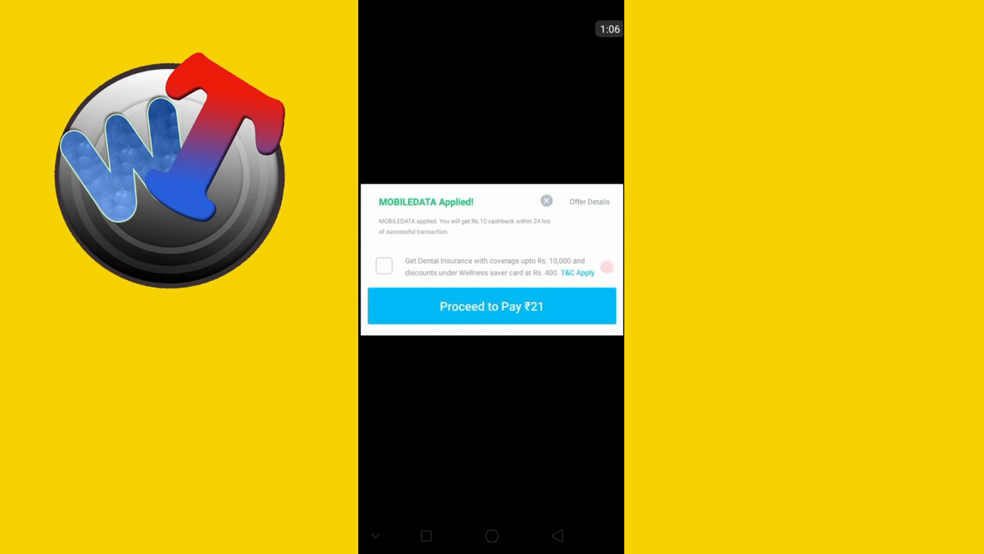
# Examine the payment and dialog screenshots up close, then return to the MOBILEDATA post
pyautogui.click(557, 535)
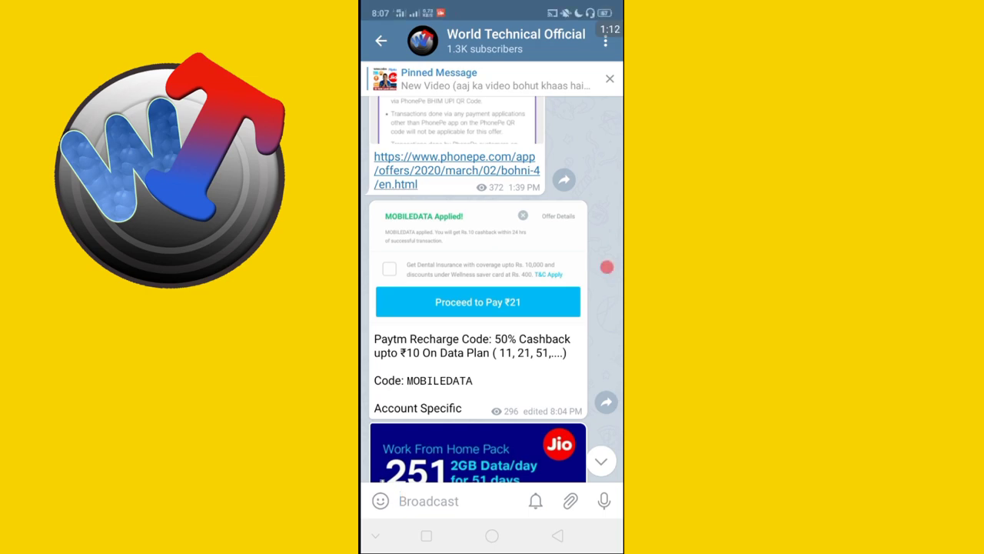
pyautogui.click(477, 253)
pyautogui.click(558, 535)
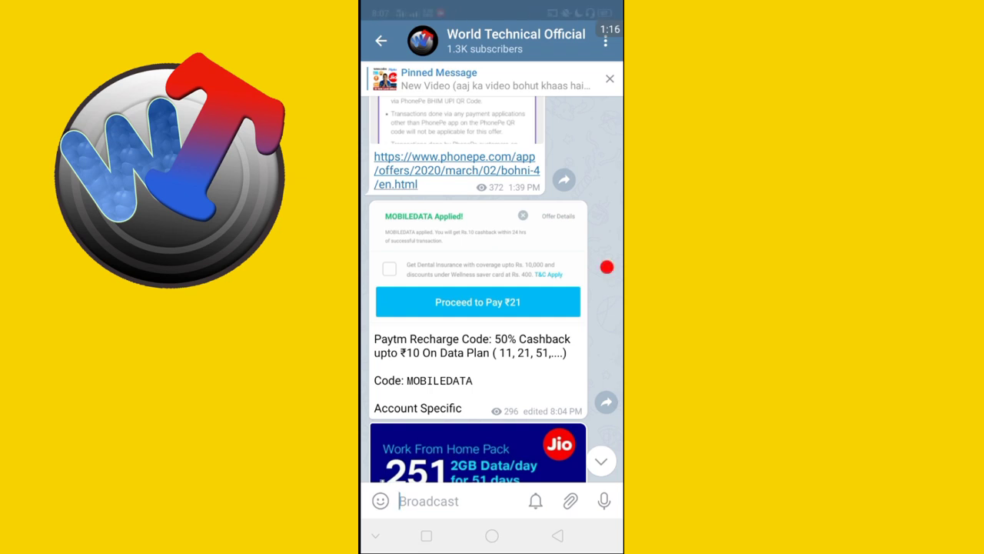
pyautogui.click(477, 246)
pyautogui.doubleClick(454, 246)
pyautogui.doubleClick(607, 295)
pyautogui.click(607, 295)
pyautogui.scroll(1, 492, 300)
# Glance at the Jio Work From Home Pack image and scroll to the photo post
pyautogui.scroll(-1, 492, 292)
pyautogui.click(477, 455)
pyautogui.click(558, 535)
pyautogui.scroll(1, 476, 292)
pyautogui.scroll(-2, 477, 292)
pyautogui.scroll(-2, 477, 292)
# Zoom into the ₹251 pack card in the full-screen photo to read its details
pyautogui.click(455, 292)
pyautogui.doubleClick(461, 231)
pyautogui.doubleClick(604, 292)
pyautogui.moveTo(608, 295); pyautogui.dragTo(604, 295)
pyautogui.doubleClick(607, 296)
pyautogui.doubleClick(606, 294)
pyautogui.doubleClick(606, 295)
pyautogui.press('Escape')
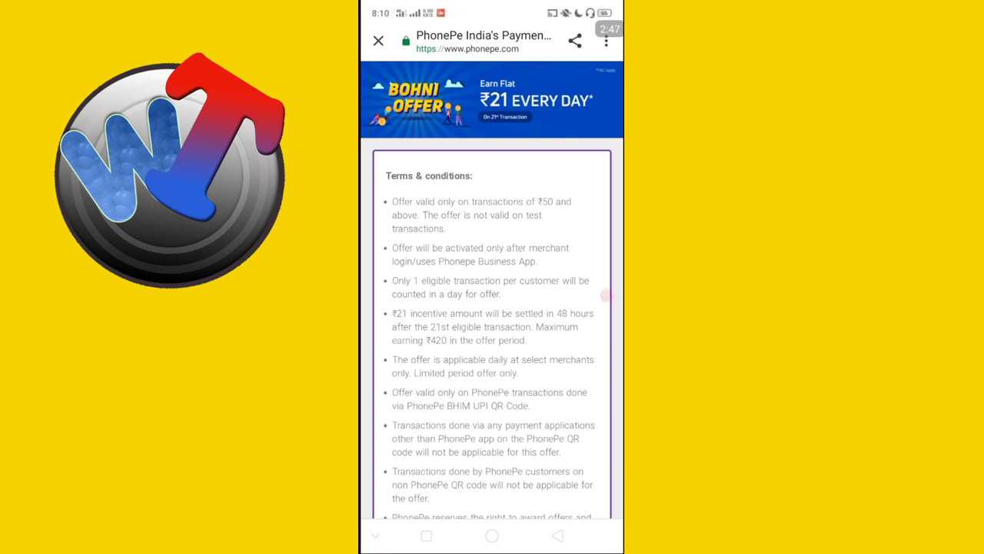
# Open the phonepe.com Bohni Offer page from the channel's link
pyautogui.click(606, 296)
pyautogui.click(607, 295)
pyautogui.click(607, 295)
pyautogui.click(606, 295)
pyautogui.click(607, 296)
pyautogui.click(607, 295)
# Scroll the Bohni Offer terms, including ₹21 settling within 48 hours
pyautogui.scroll(-3, 606, 296)
pyautogui.scroll(3, 607, 295)
pyautogui.scroll(1, 607, 296)
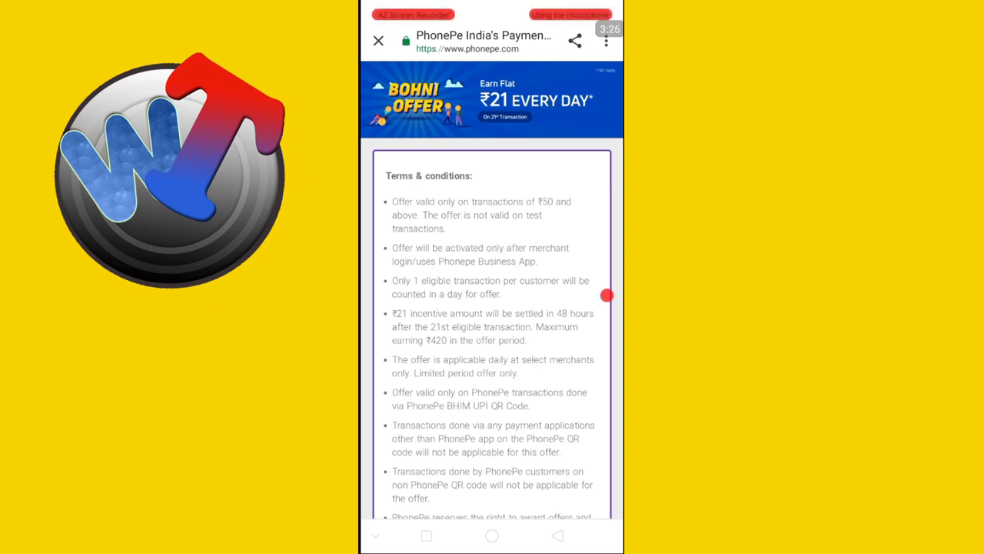
pyautogui.click(607, 296)
pyautogui.click(607, 295)
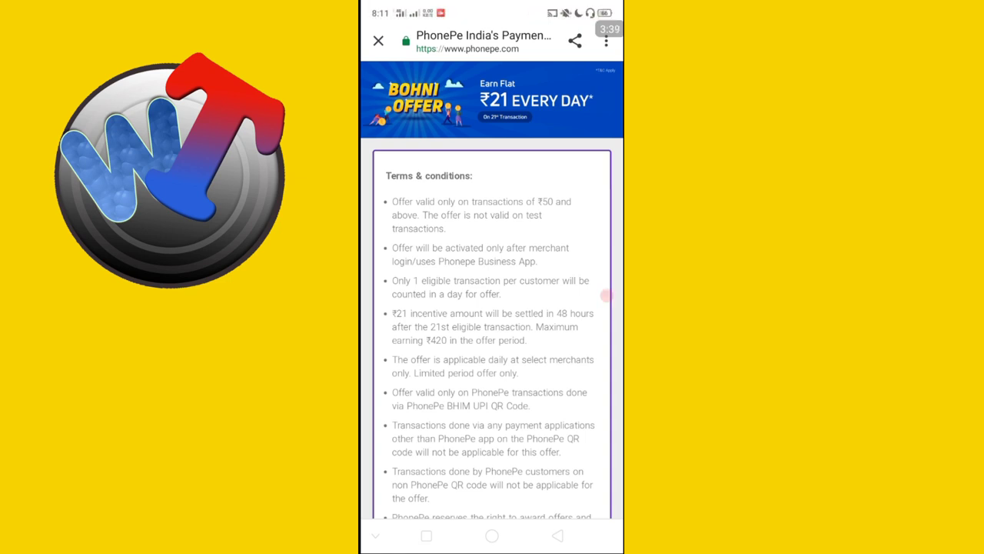
# Close the PhonePe page and bring up the Freecharge Utility Bill 100% cashback deal for ₹1
pyautogui.click(606, 295)
pyautogui.moveTo(479, 364); pyautogui.dragTo(526, 367)
pyautogui.click(589, 323)
pyautogui.click(607, 286)
pyautogui.click(606, 288)
pyautogui.click(607, 288)
# Tap through the deal's HOW TO REDEEM section
pyautogui.click(571, 286)
pyautogui.click(512, 334)
pyautogui.click(586, 339)
pyautogui.click(468, 345)
pyautogui.click(563, 315)
pyautogui.click(598, 297)
pyautogui.click(597, 296)
pyautogui.click(597, 296)
pyautogui.click(597, 296)
pyautogui.click(597, 296)
pyautogui.click(597, 296)
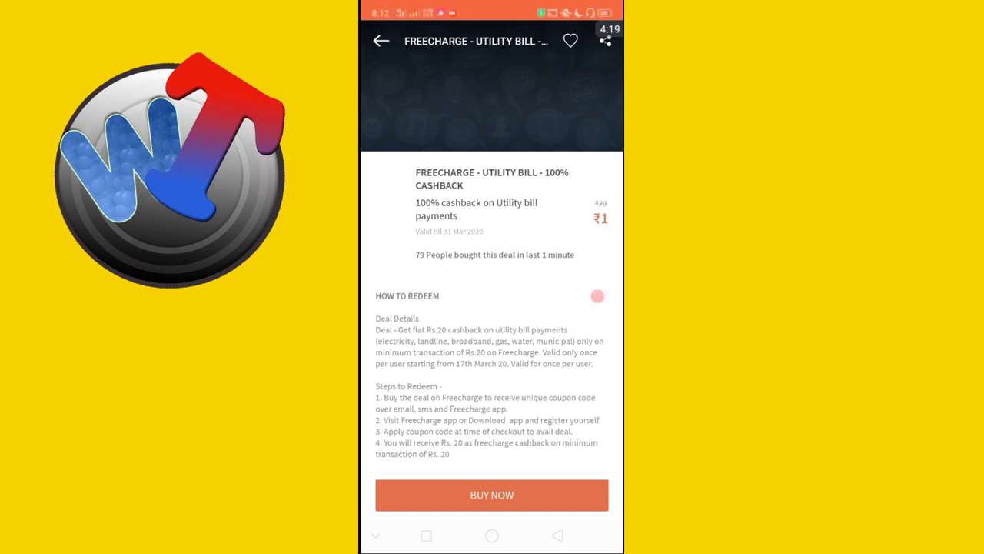